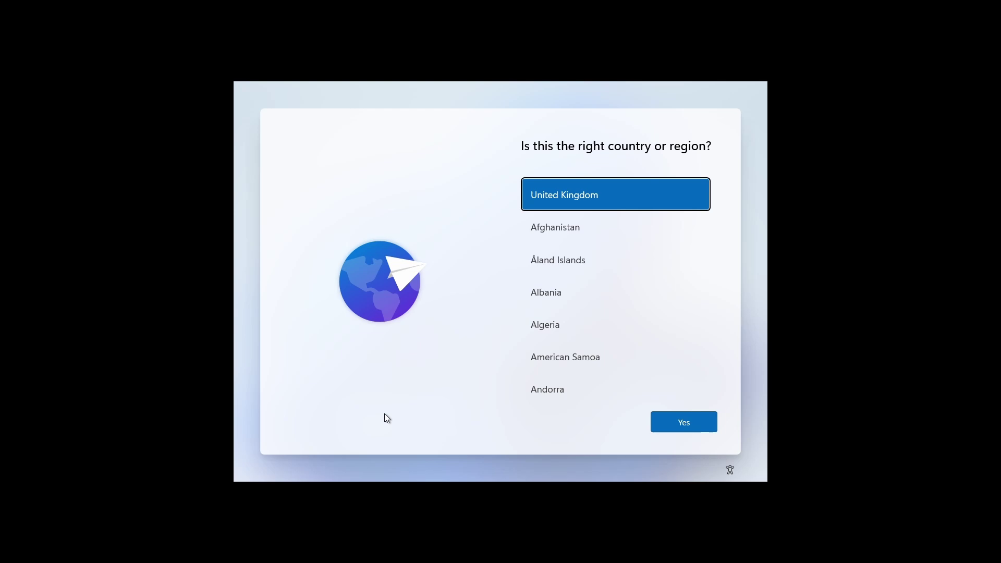
- Skip first-run setup and reboot into audit mode with Ctrl+Shift+F3
key("ctrl+shift+F3")
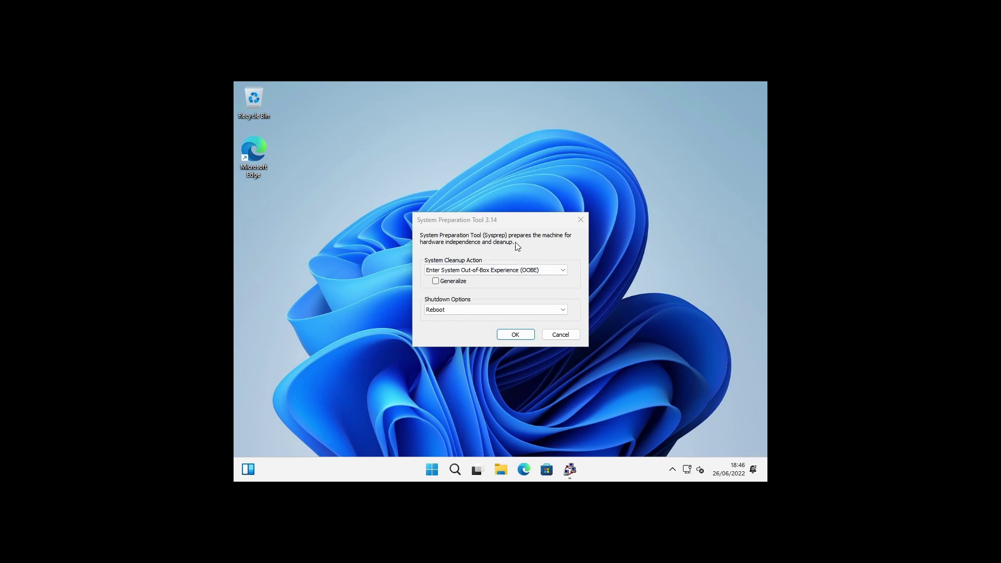
- Close the System Preparation Tool dialog without running sysprep
left_click(579, 224)
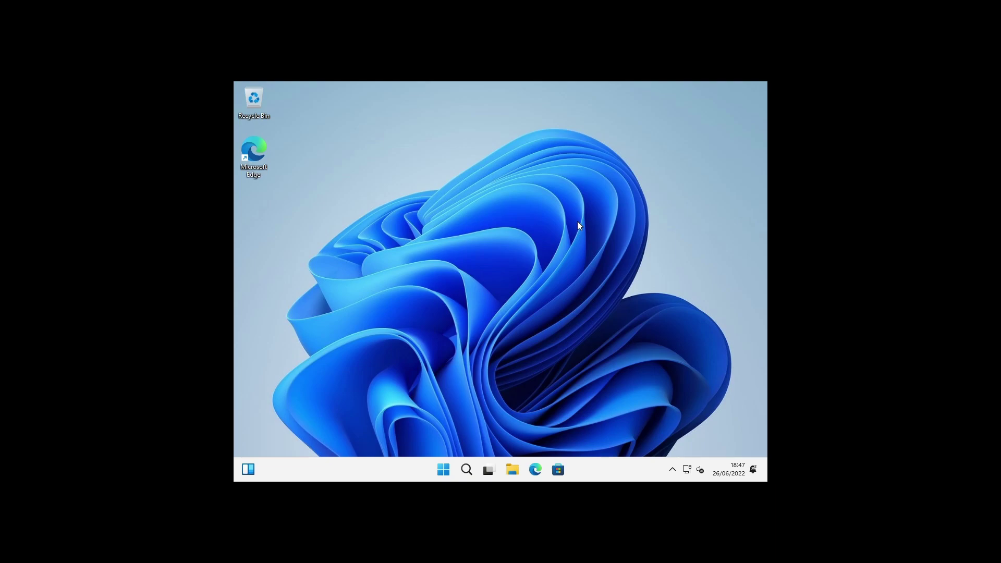
- Open the Win11-USB (D:) drive from This PC in a new File Explorer window
key("super+e")
left_click(342, 346)
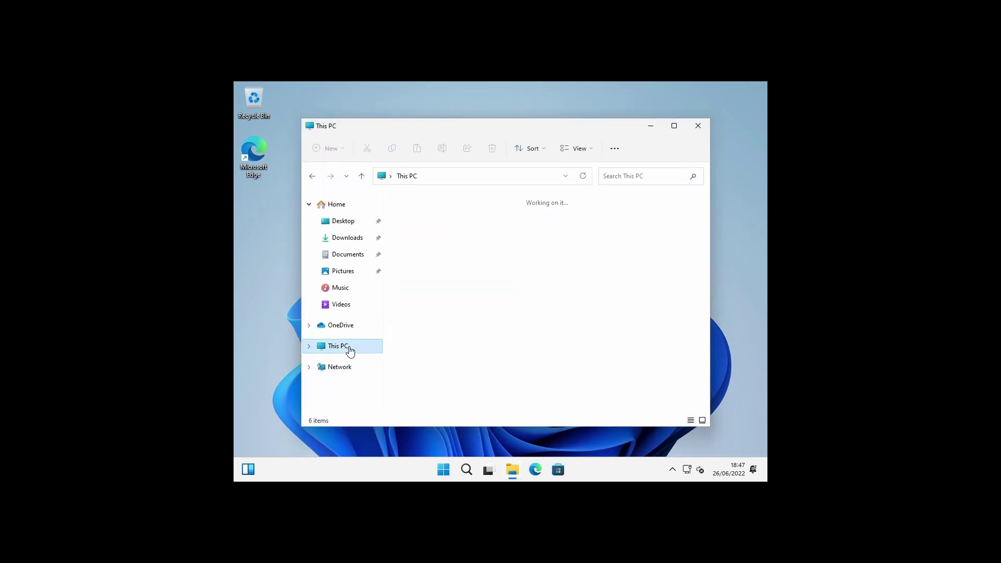
left_click(577, 324)
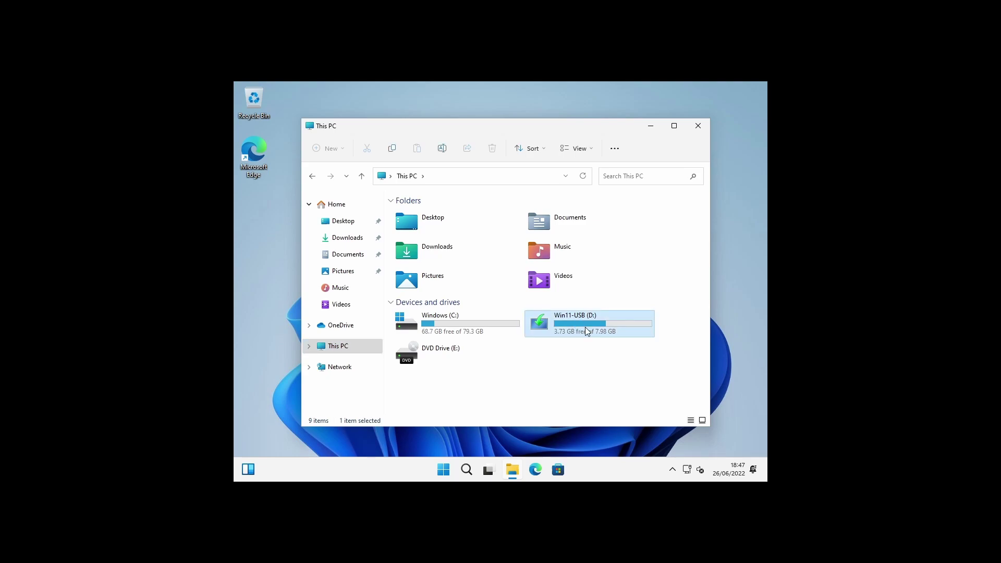
right_click(585, 327)
left_click(612, 193)
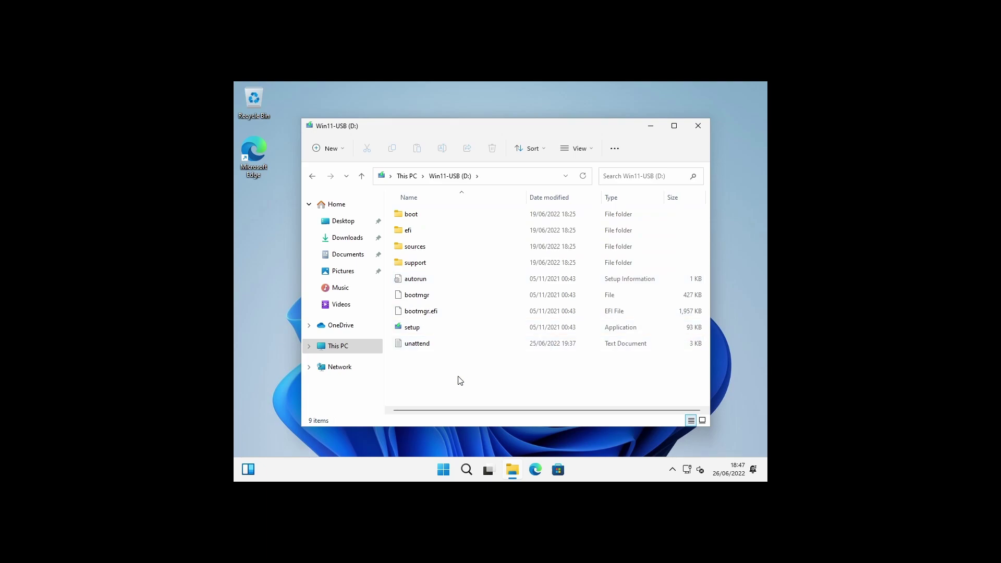
- Open the unattend file in Notepad and read its XML settings through to the end
double_click(424, 346)
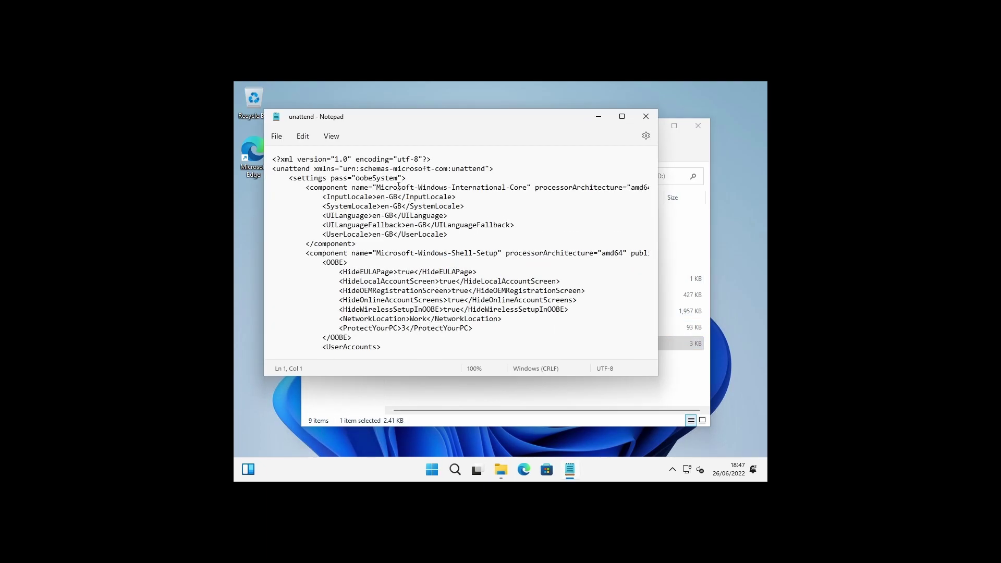
scroll(399, 185, "down", 3)
scroll(405, 203, "down", 7)
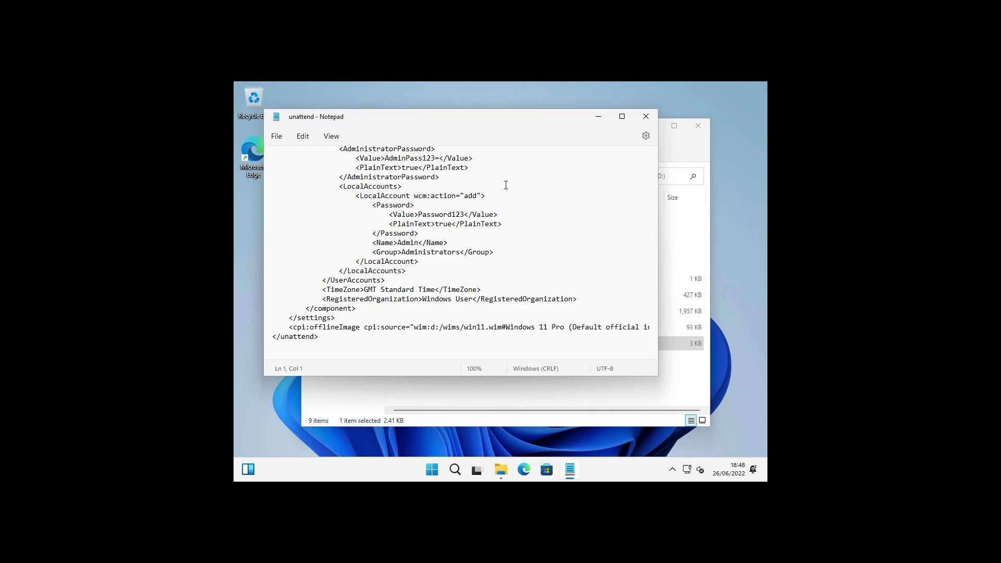
- Close Notepad and the USB drive's File Explorer window, then bring up Start search
left_click(645, 115)
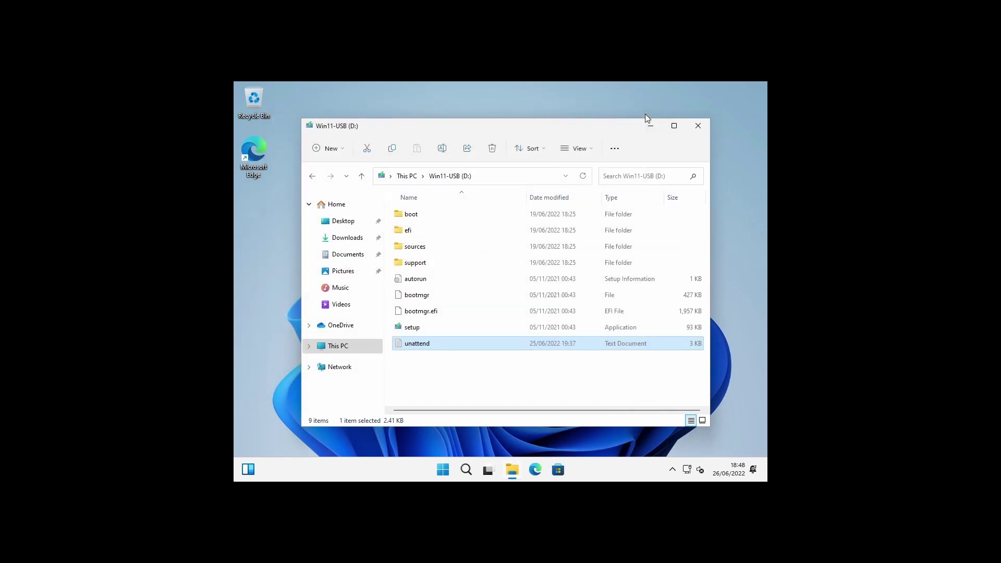
left_click(696, 130)
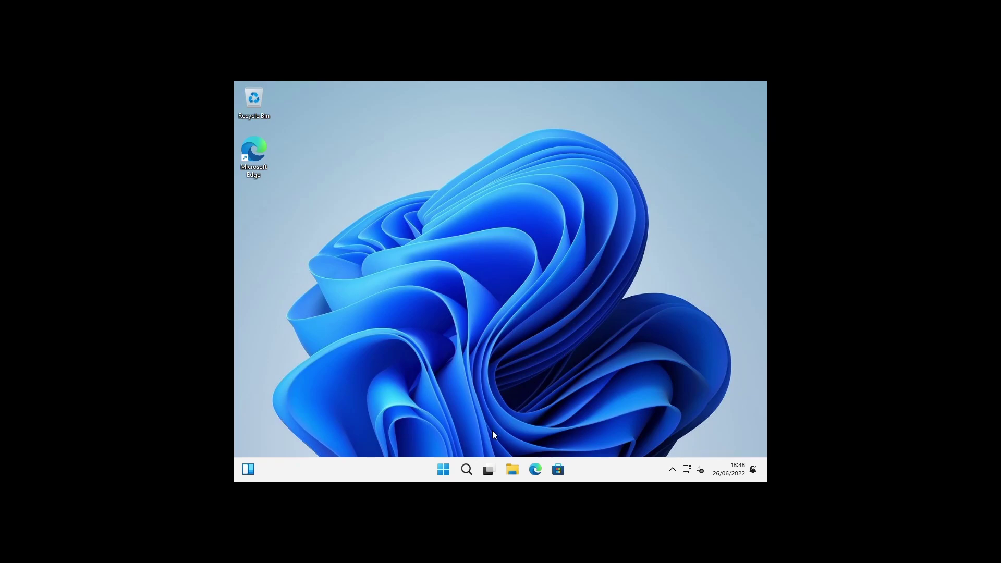
left_click(444, 470)
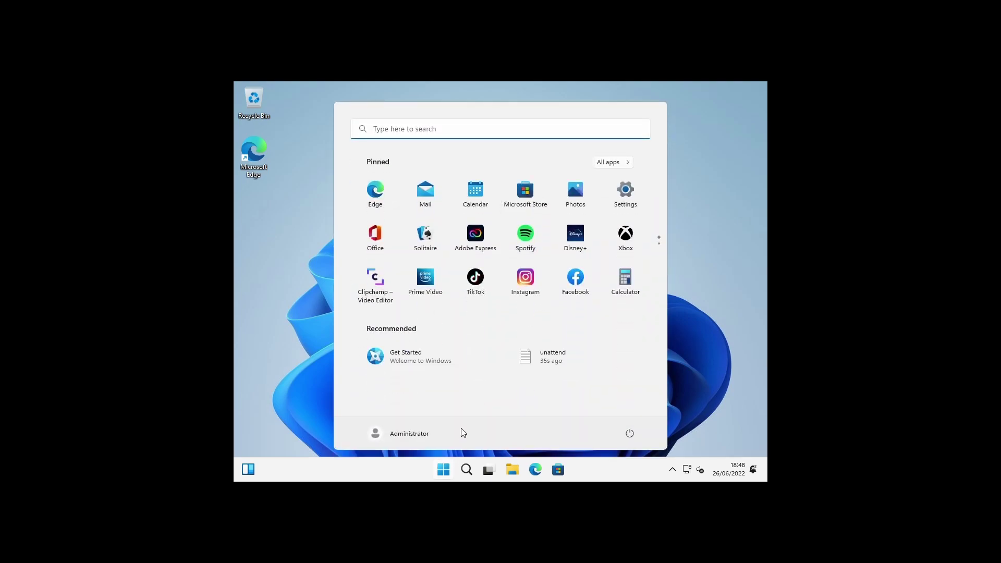
- Run Command Prompt as administrator and add local user 'admin' with net user admin /add
type("cmd")
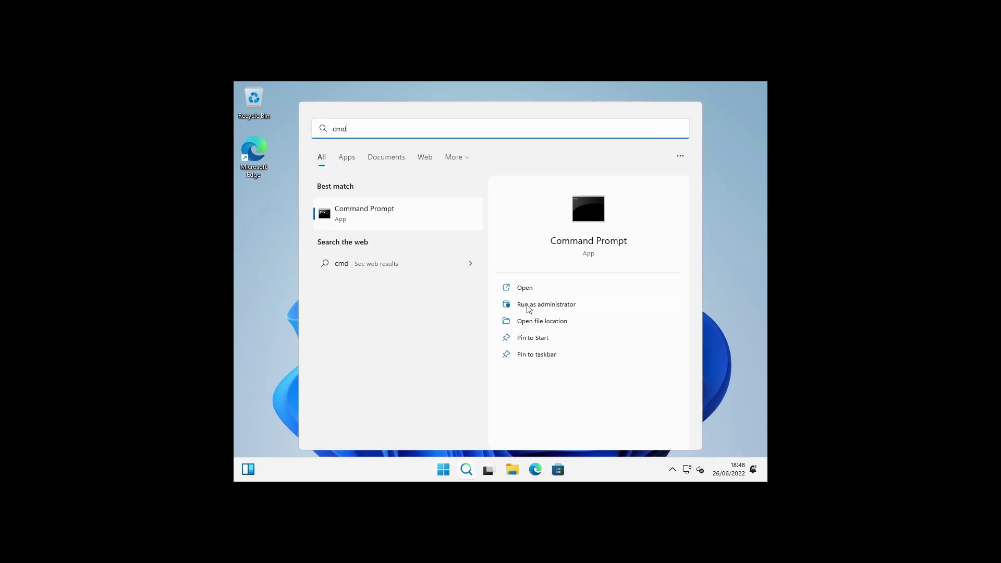
left_click(529, 306)
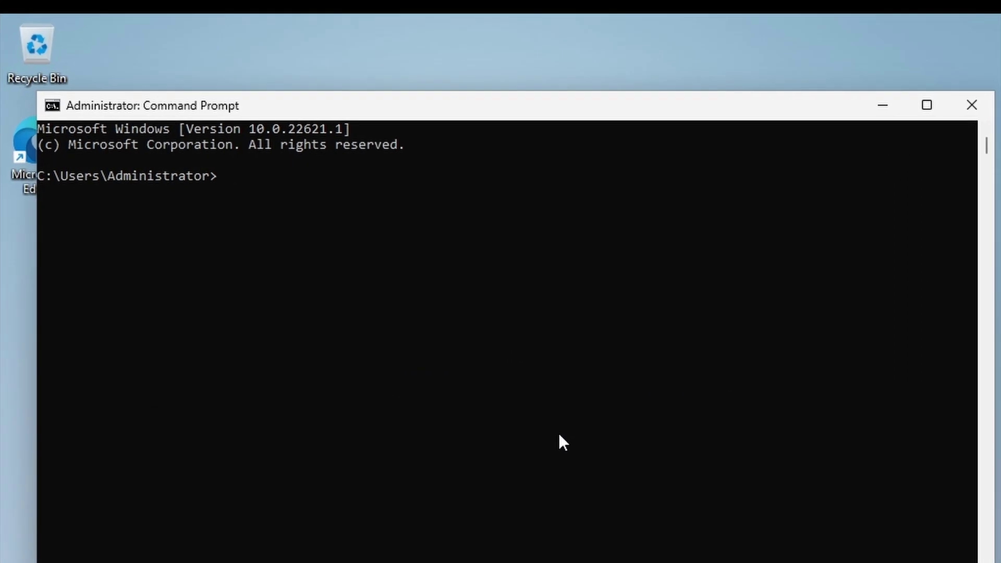
type("net user admin")
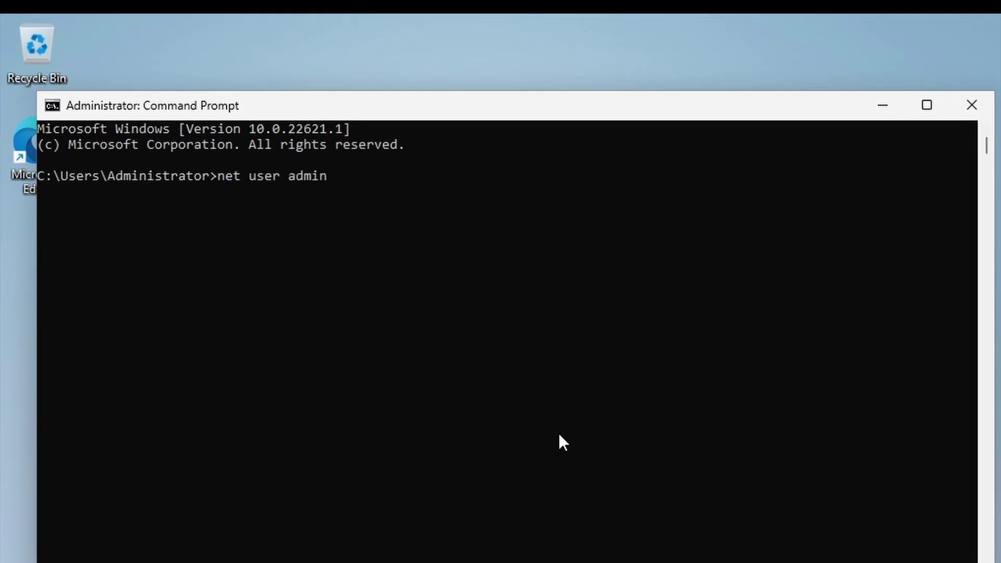
type(" /add")
key("Return")
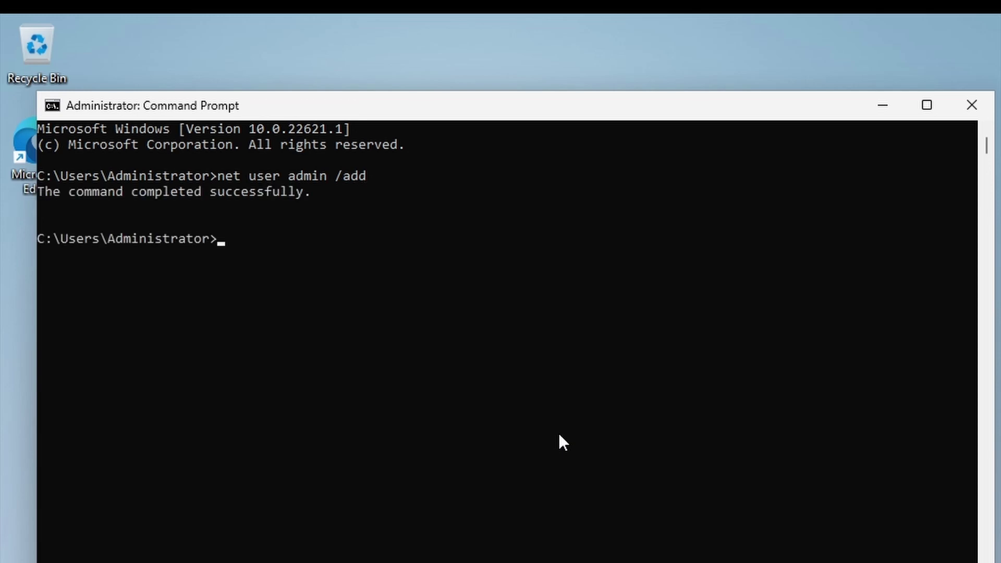
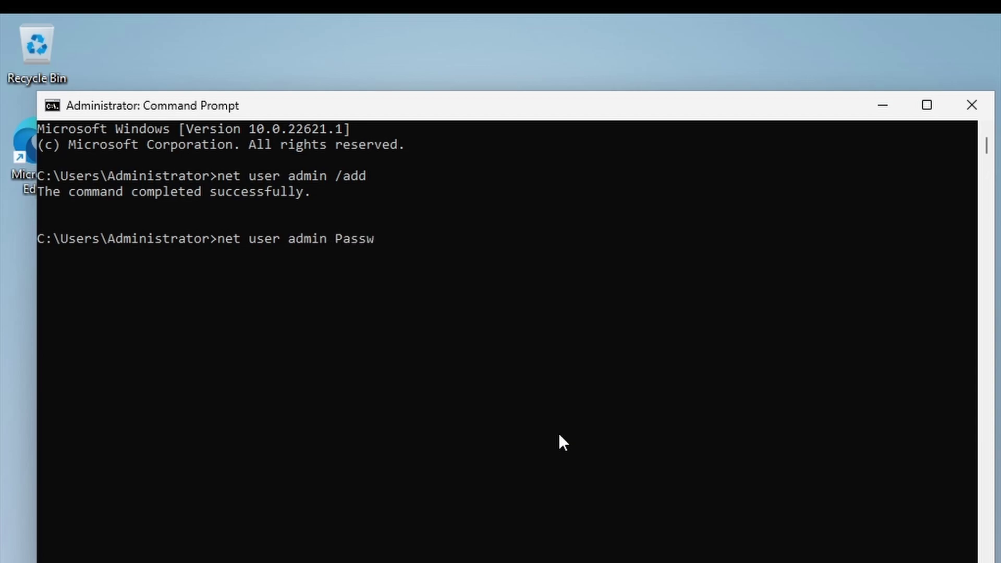
- Set the new password on the local 'admin' account using net user admin
type("123")
key("Return")
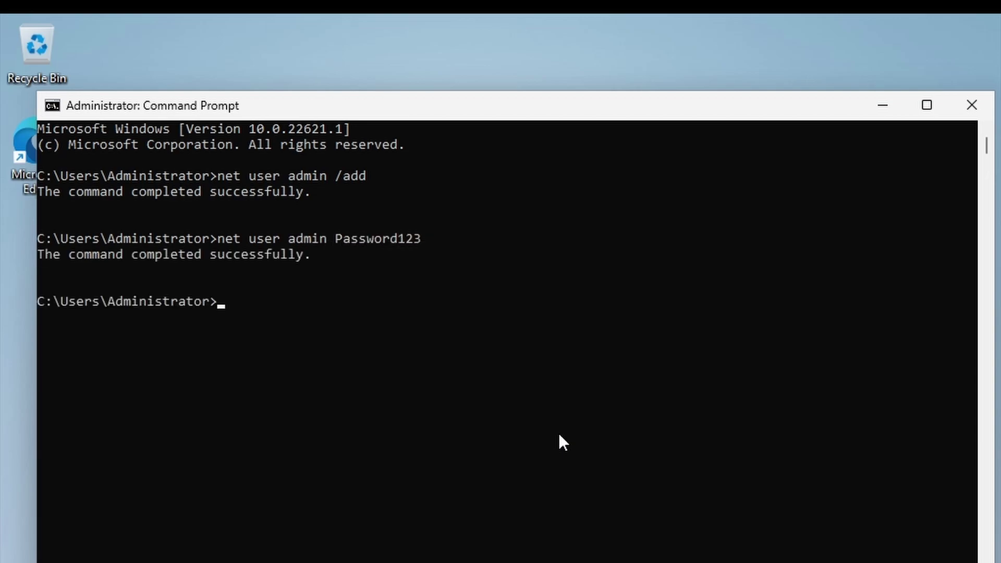
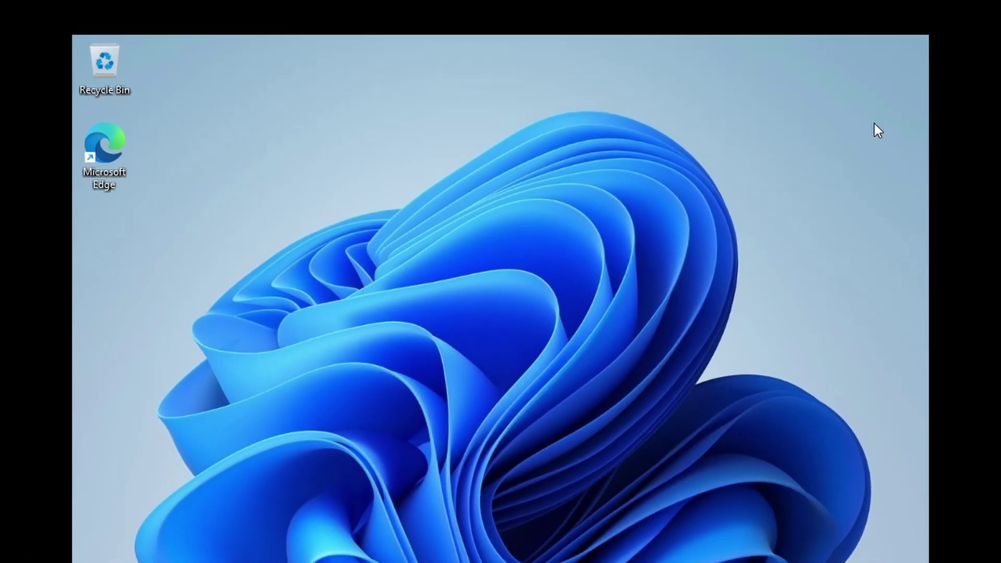
- Switch from the Administrator session to the admin account via Start and sign in with its password
left_click(444, 470)
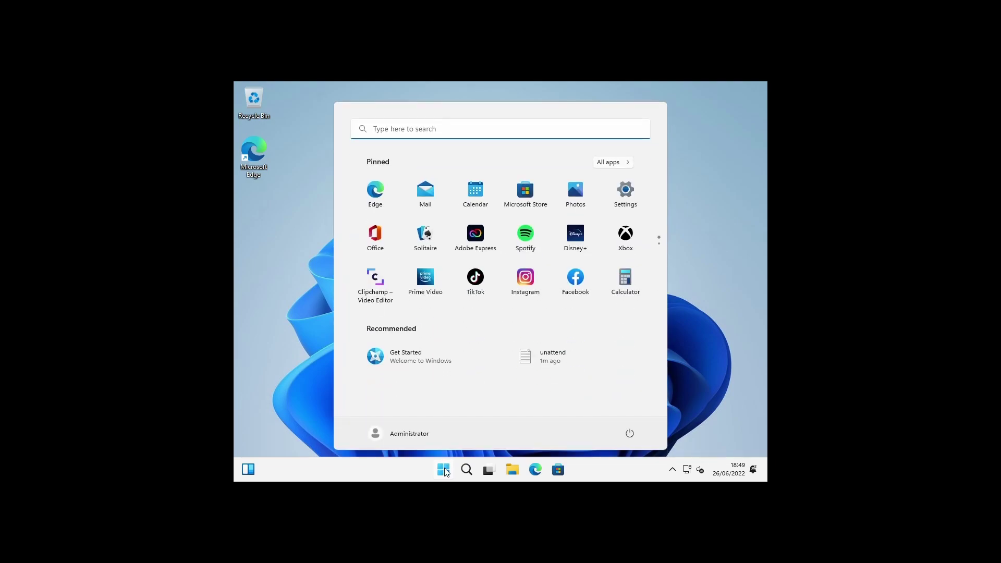
left_click(414, 433)
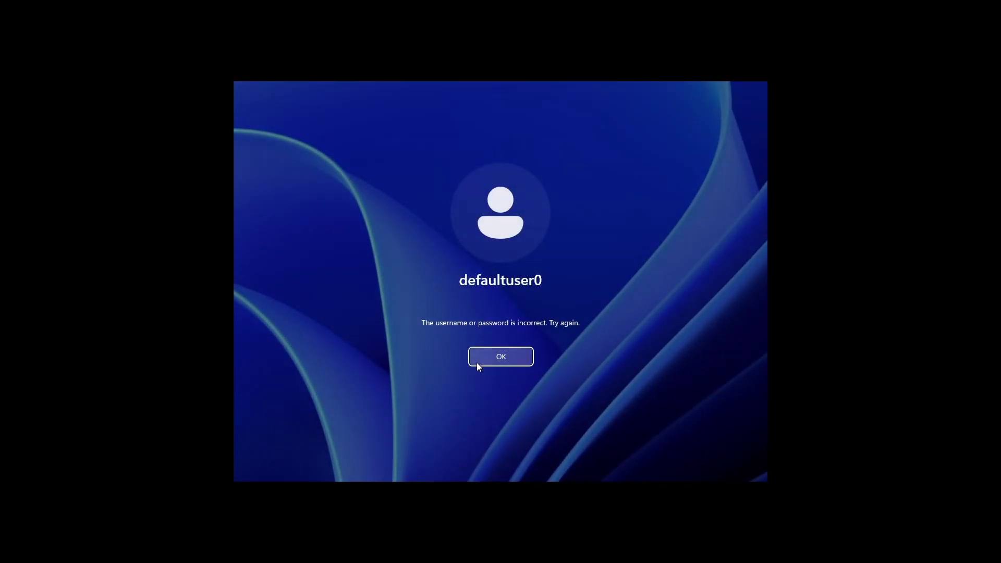
left_click(501, 358)
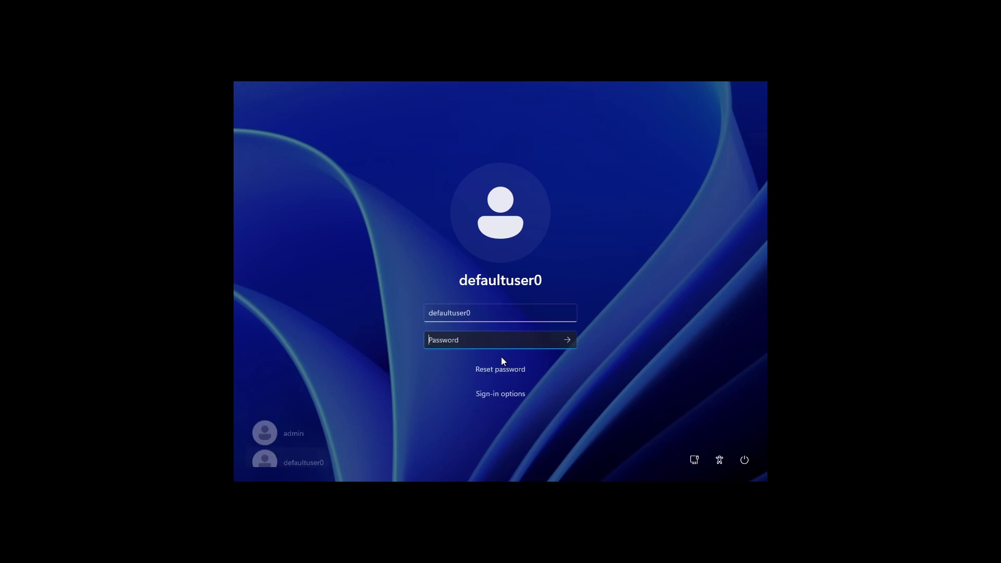
left_click(292, 427)
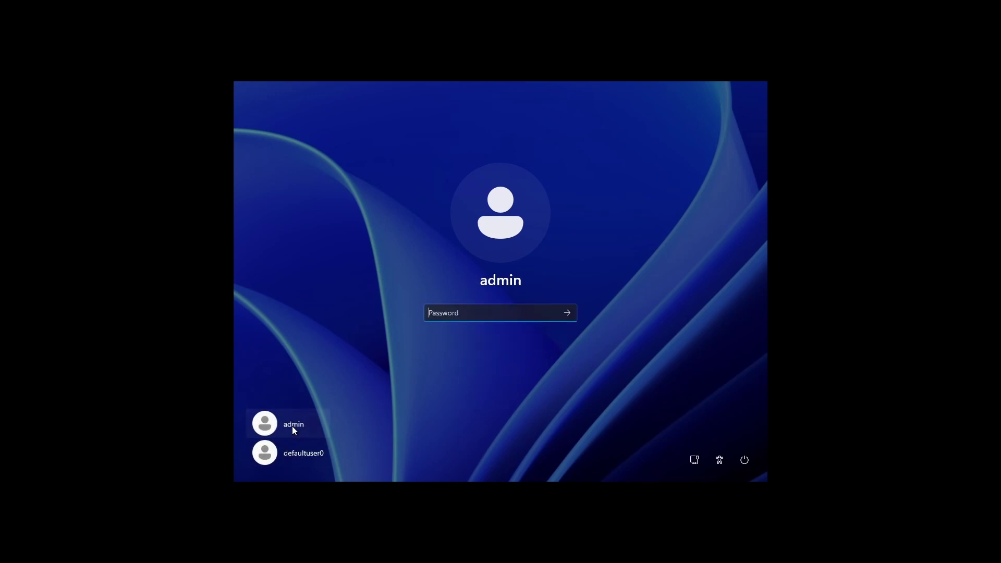
type("**********")
key("Return")
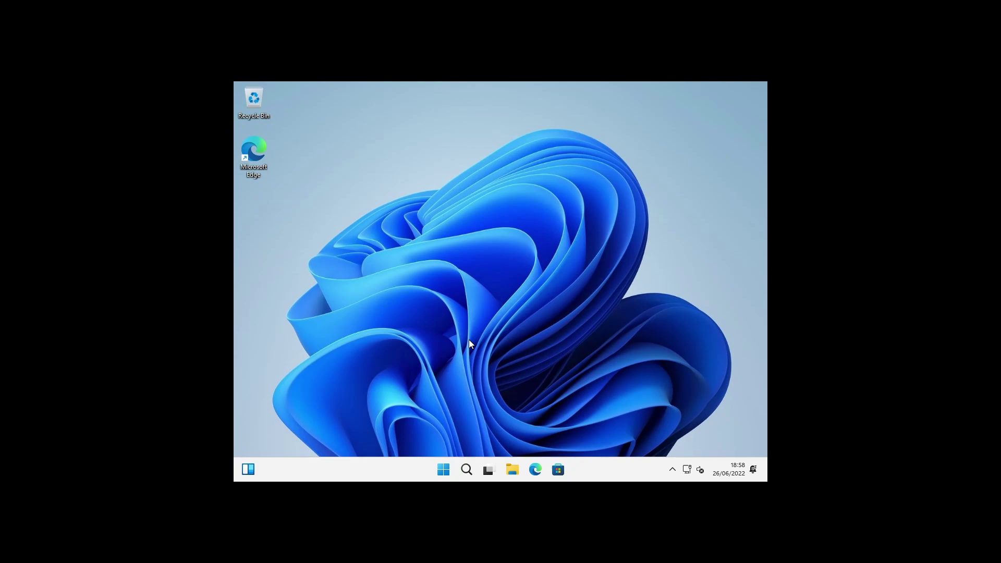
- Launch Command Prompt as administrator from a Start search for 'cmd'
left_click(443, 471)
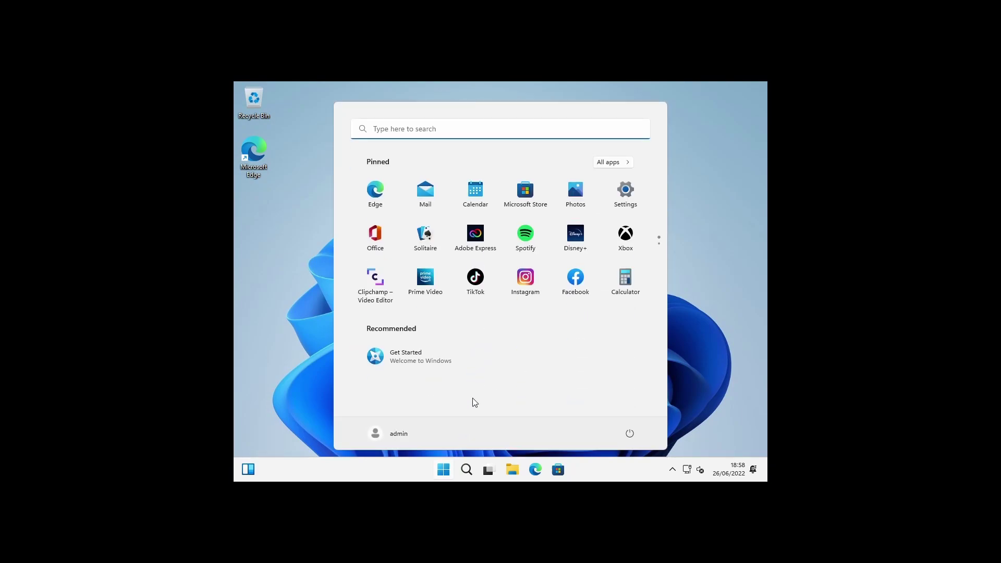
type("cmd")
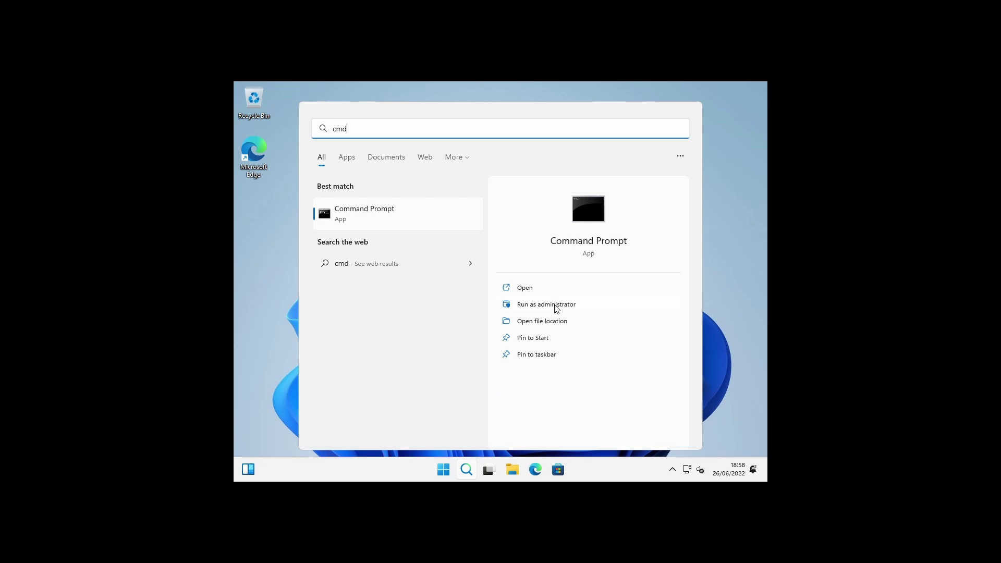
left_click(555, 305)
left_click(472, 356)
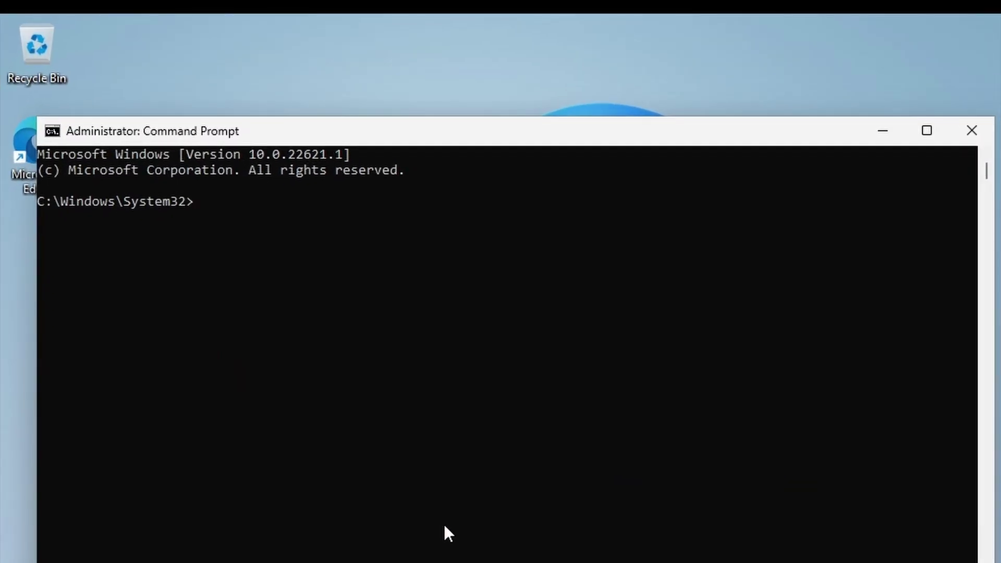
- Change to the sysprep folder, then draft and discard a sysprep /generalize /oobe /shutdown /unattend command
type("cd sysprep")
key("Return")
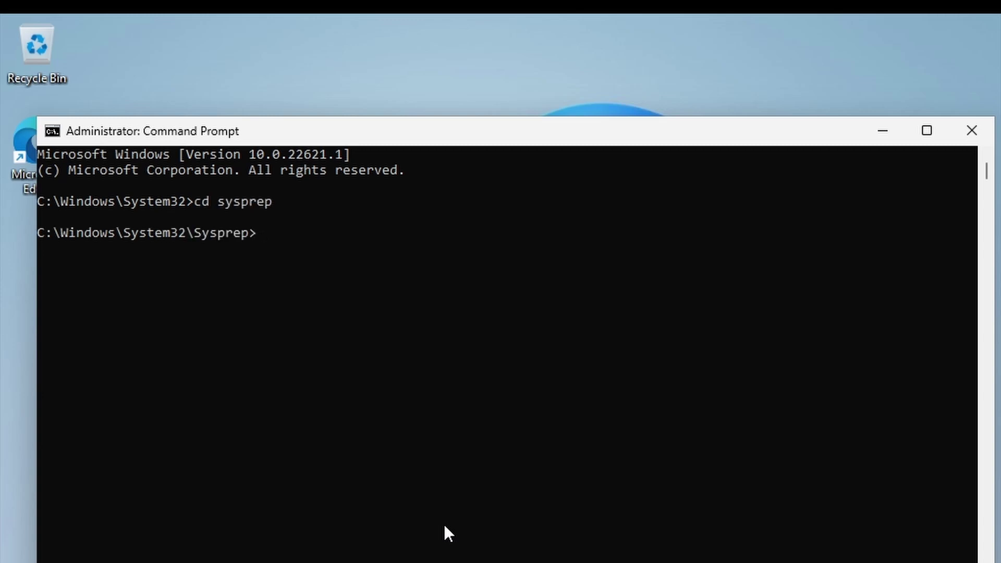
type("sysprep")
type("/generalize /")
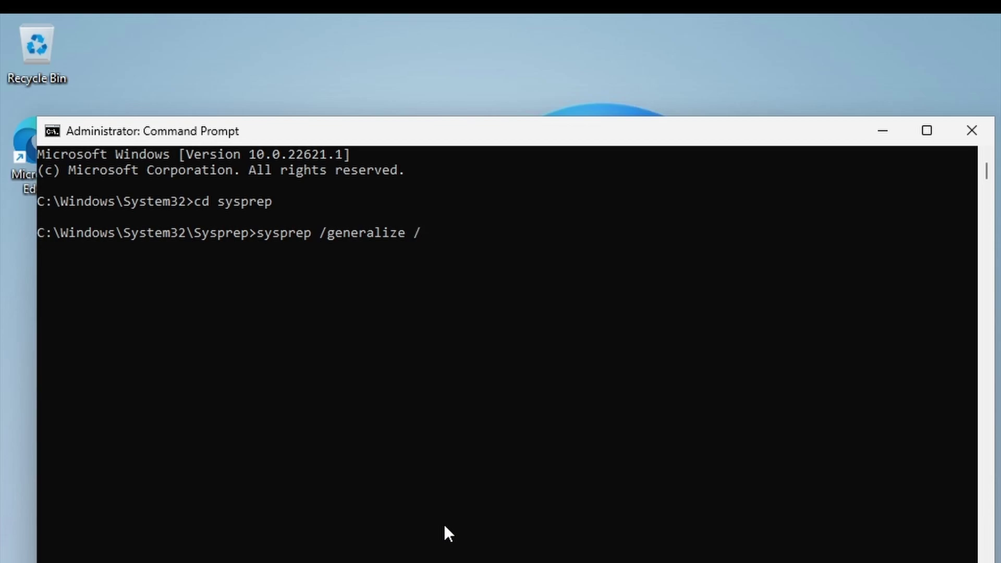
type("oobe /shutdown")
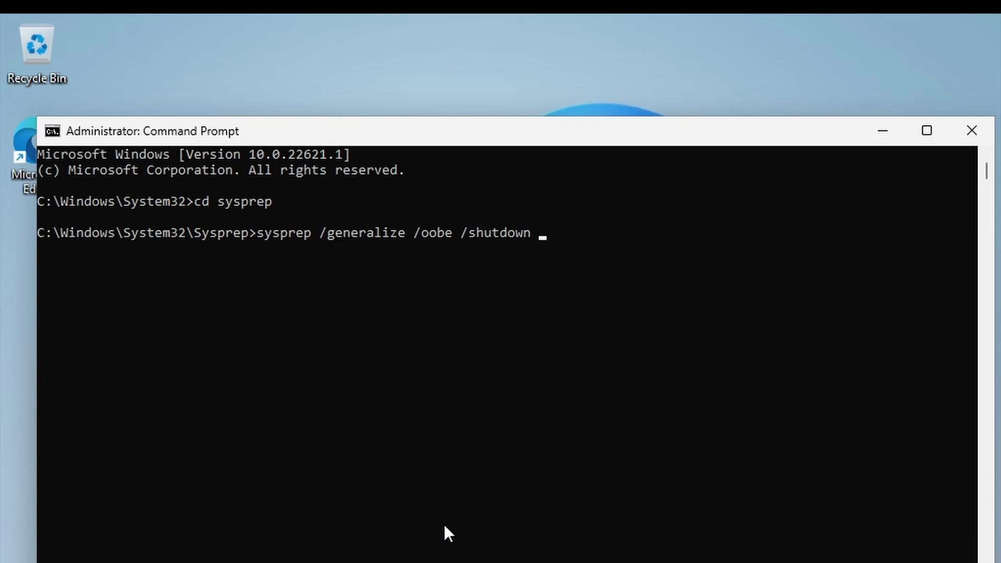
type("/unattend:d:\\")
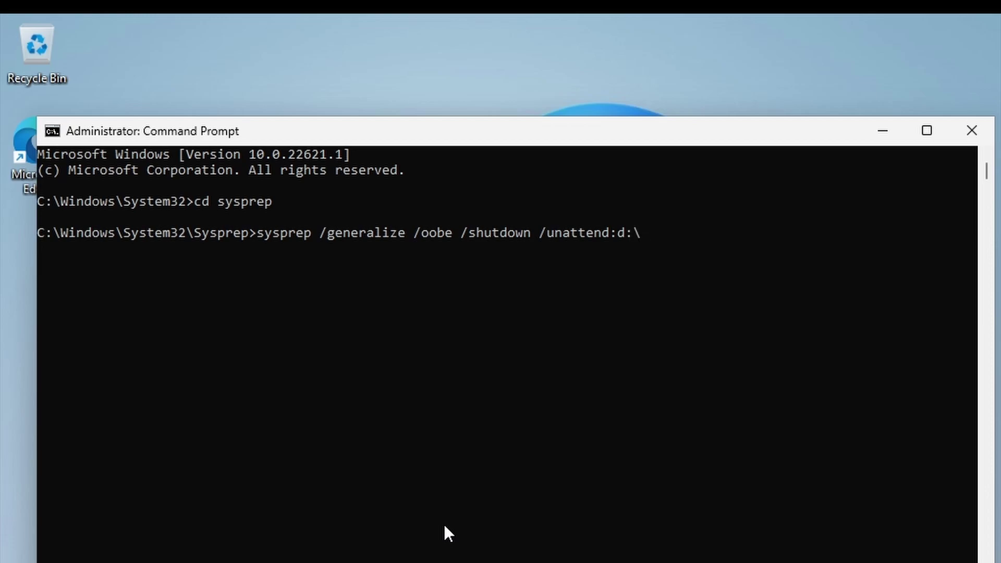
type("unattend.txt")
key("Escape")
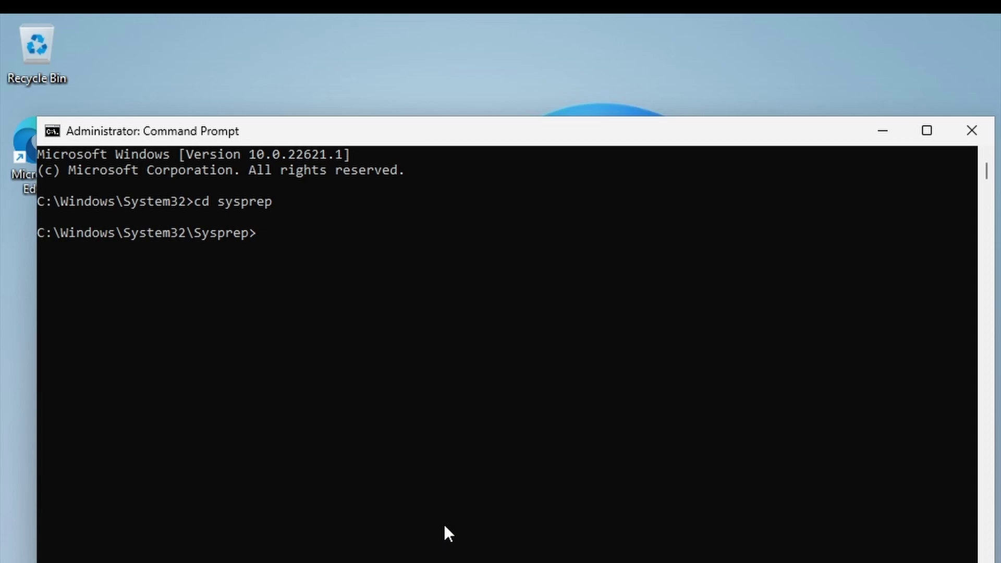
- Run 'sysprep /oobe /reboot /unattend:d:\unattend.txt' at the Sysprep prompt
type("sysprep /oobe")
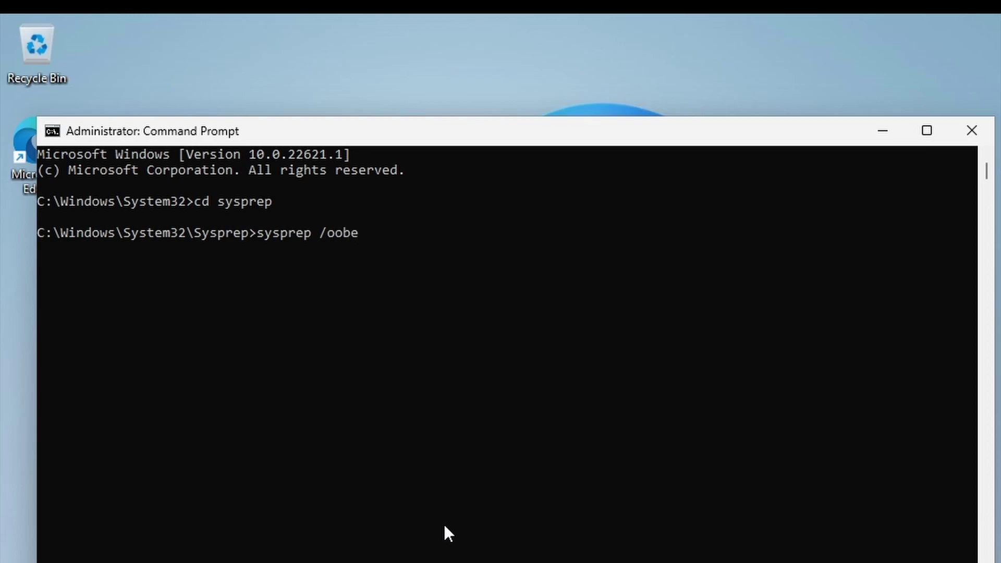
type(" /reboot /unattend")
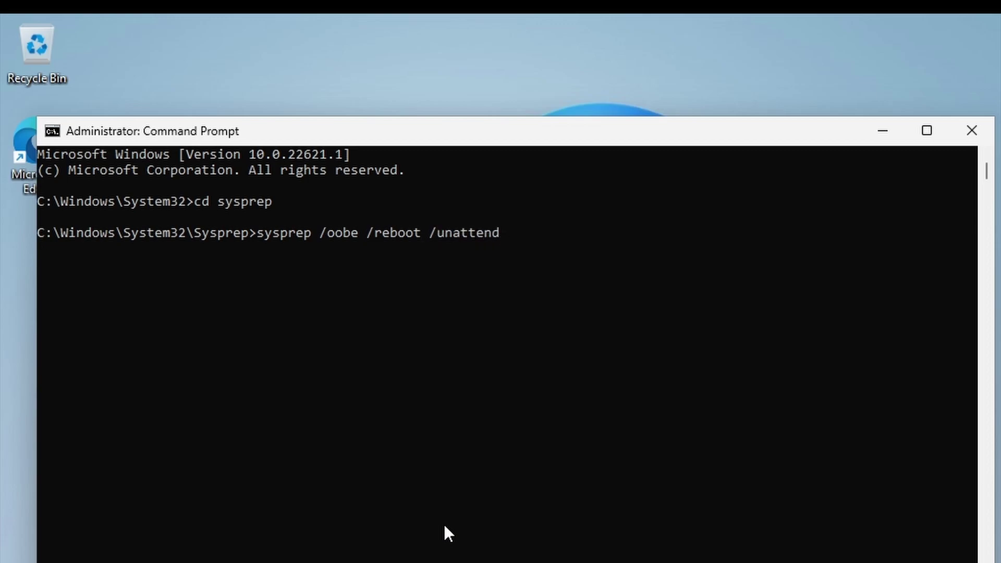
type(":d")
type(":\\unattend.txt")
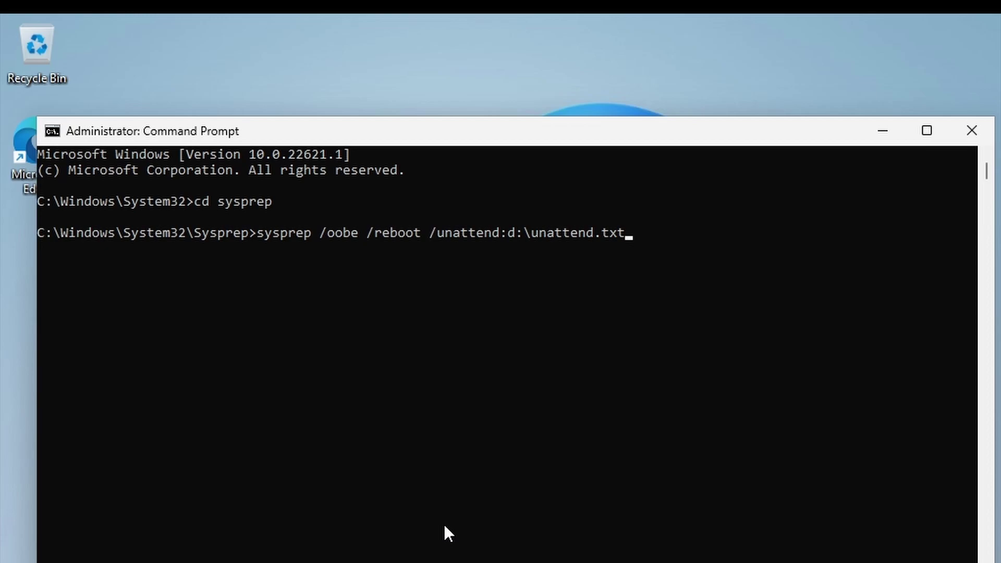
key("Return")
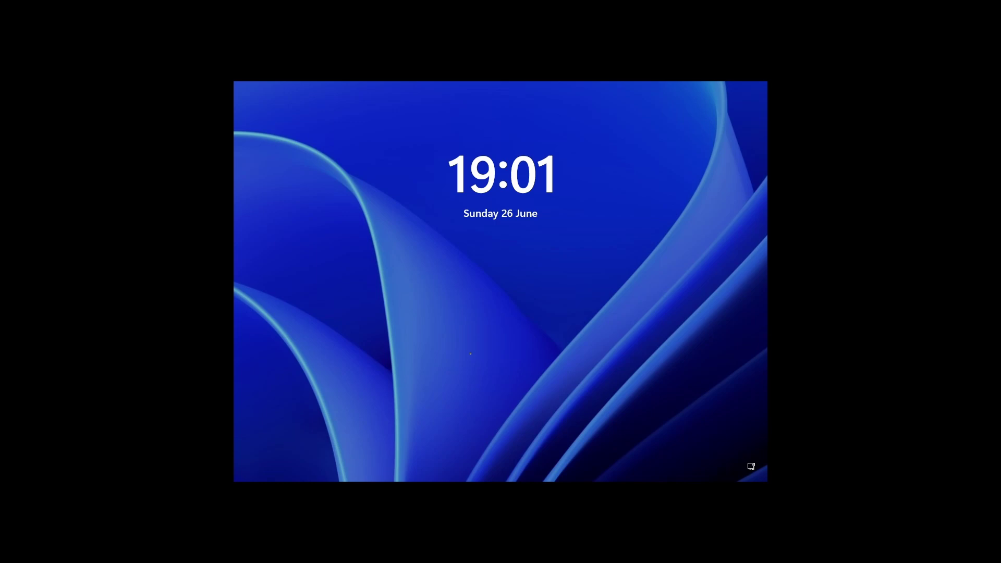
- From the lock screen, sign in to the admin account with its password
left_click(471, 354)
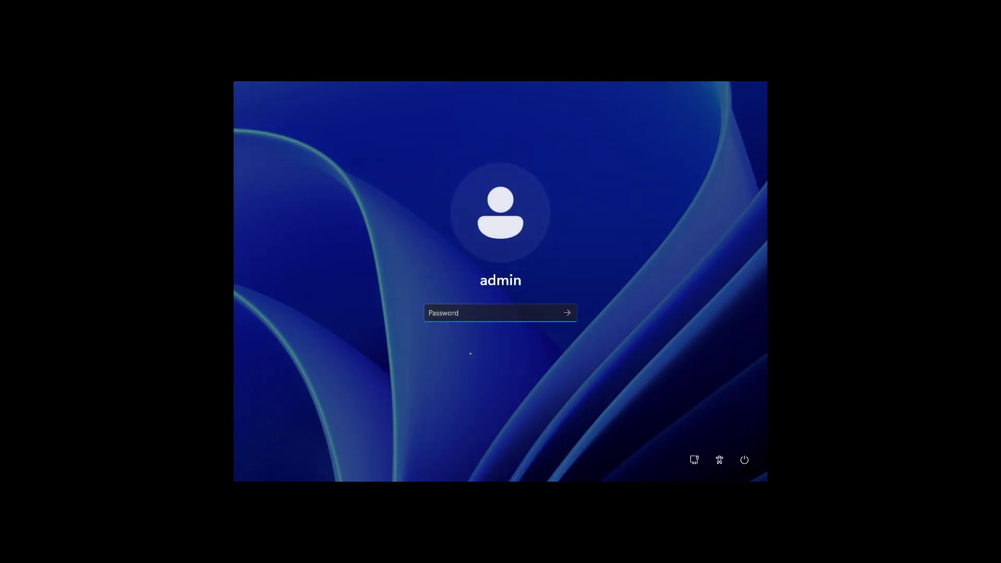
type("•••••••••••")
key("Return")
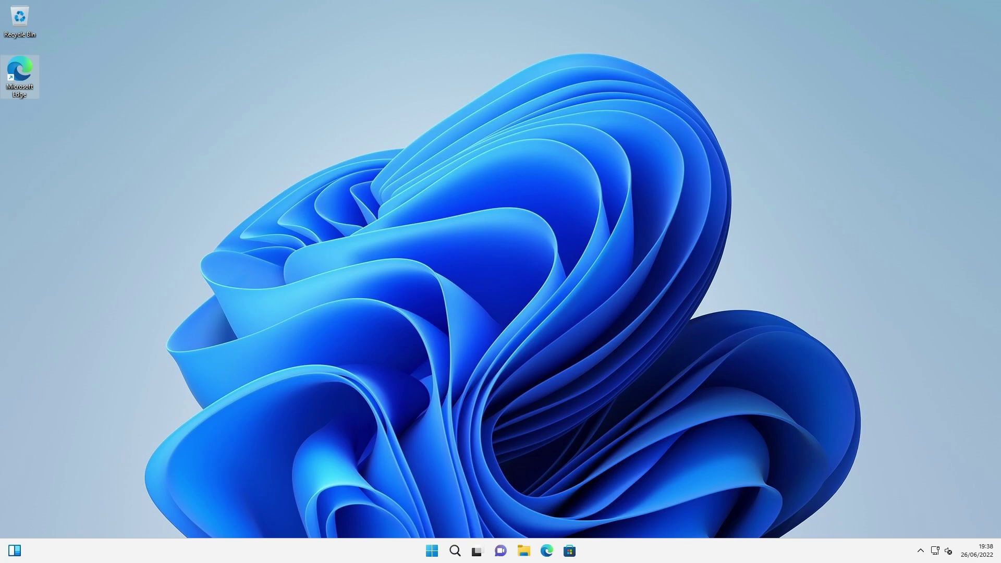
- In Edge, search Google for 'download windows 11 adk' and open Microsoft's Download and install the Windows ADK page
double_click(26, 72)
left_click(405, 266)
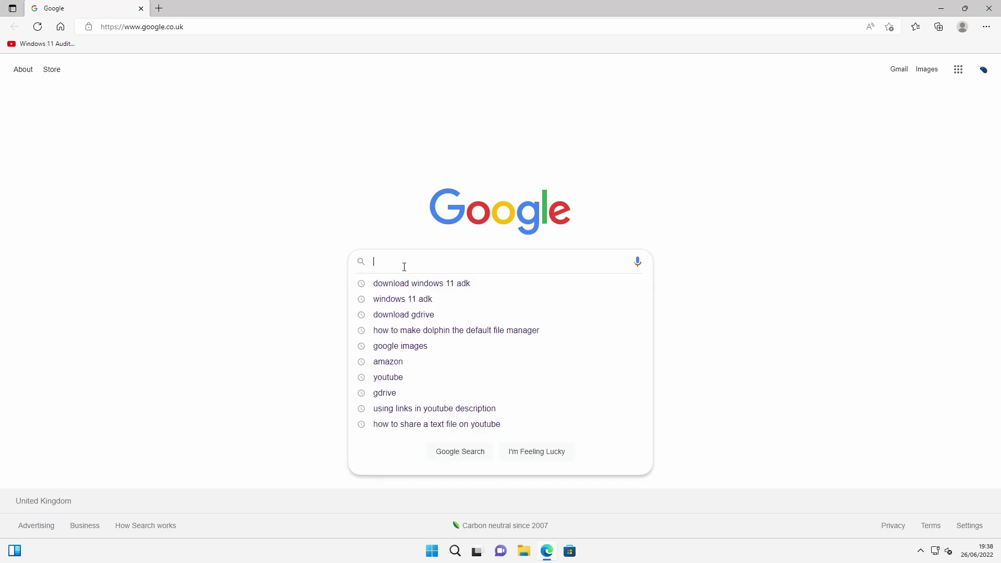
type("download")
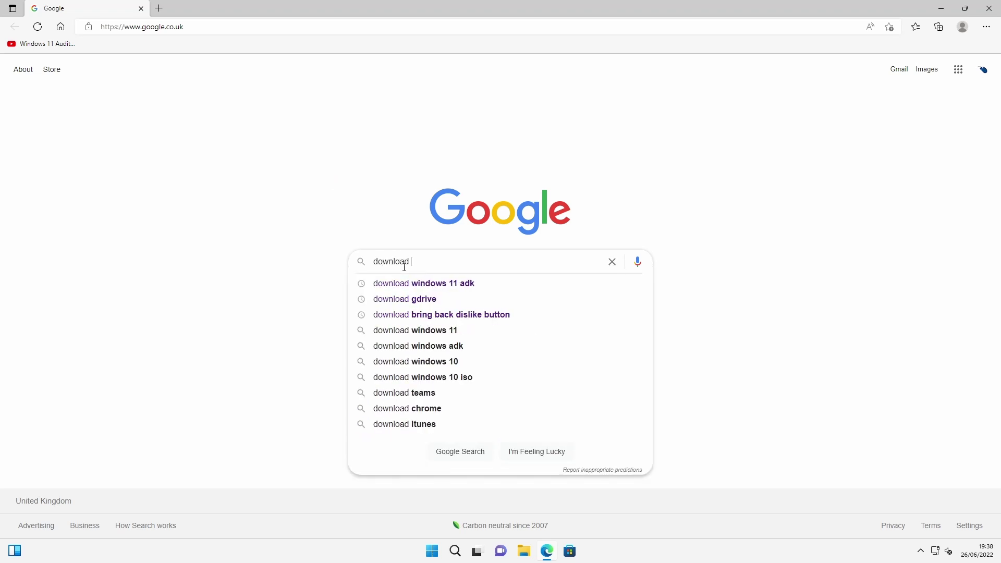
type(" windows 11 adk")
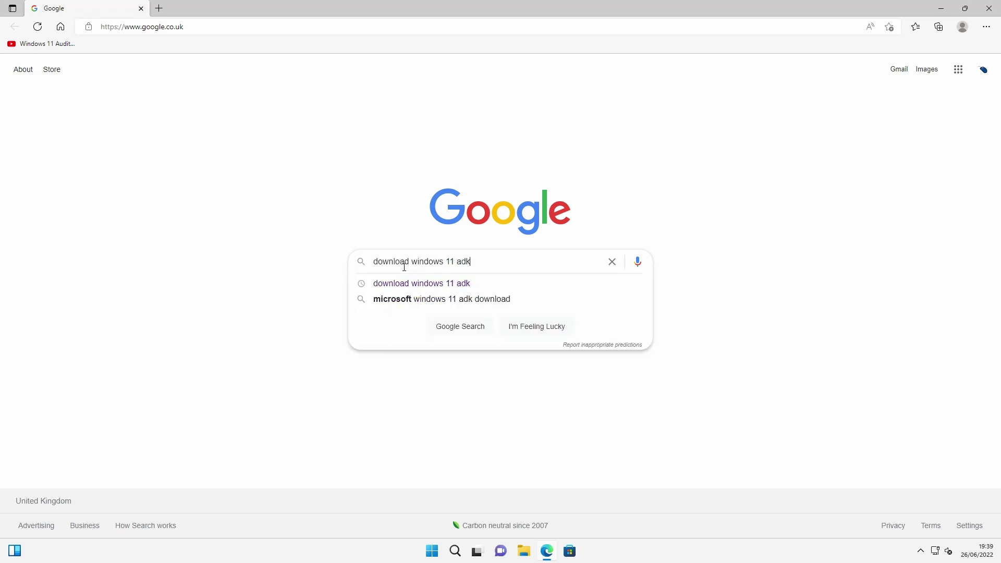
key("Return")
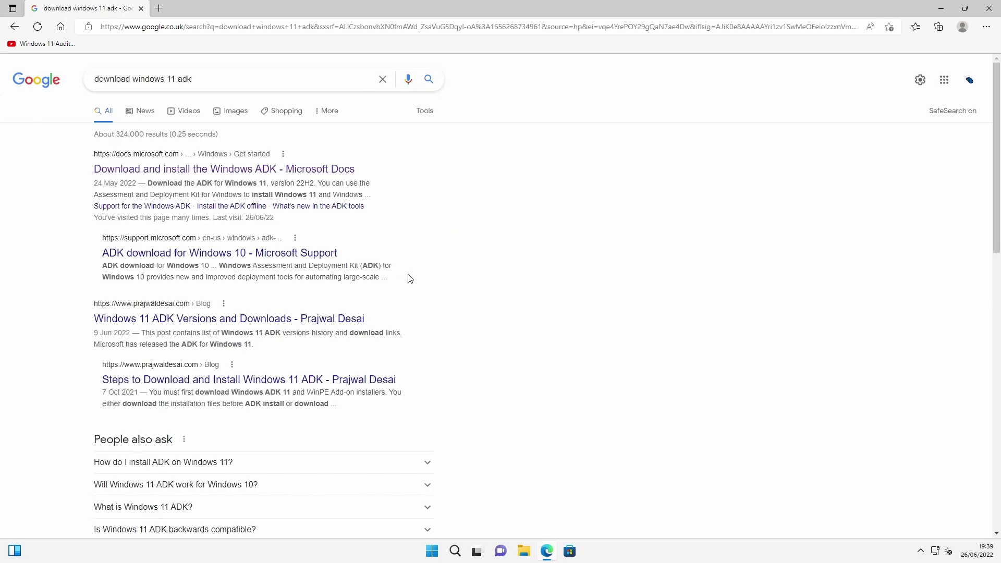
left_click(302, 176)
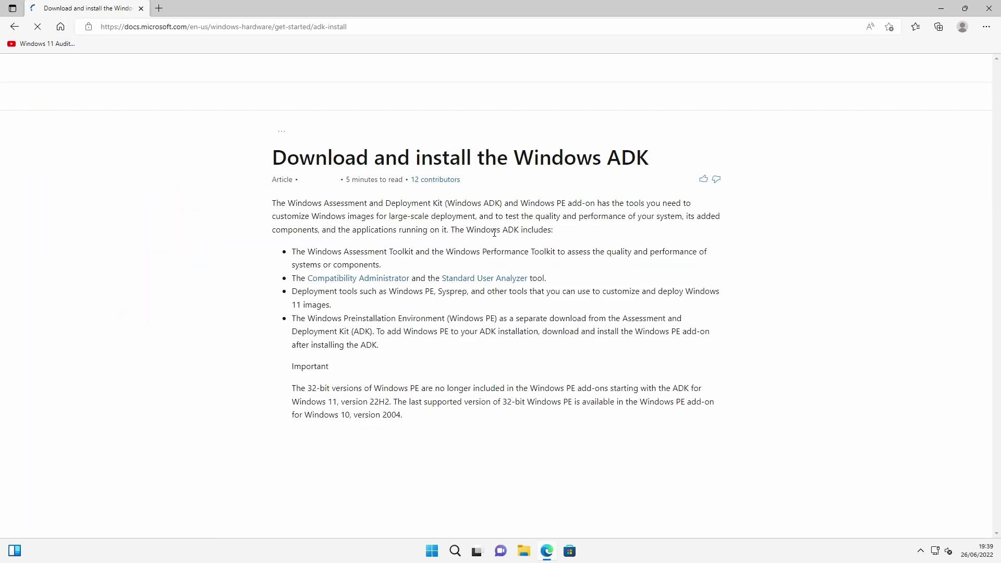
scroll(513, 241, "down", 1)
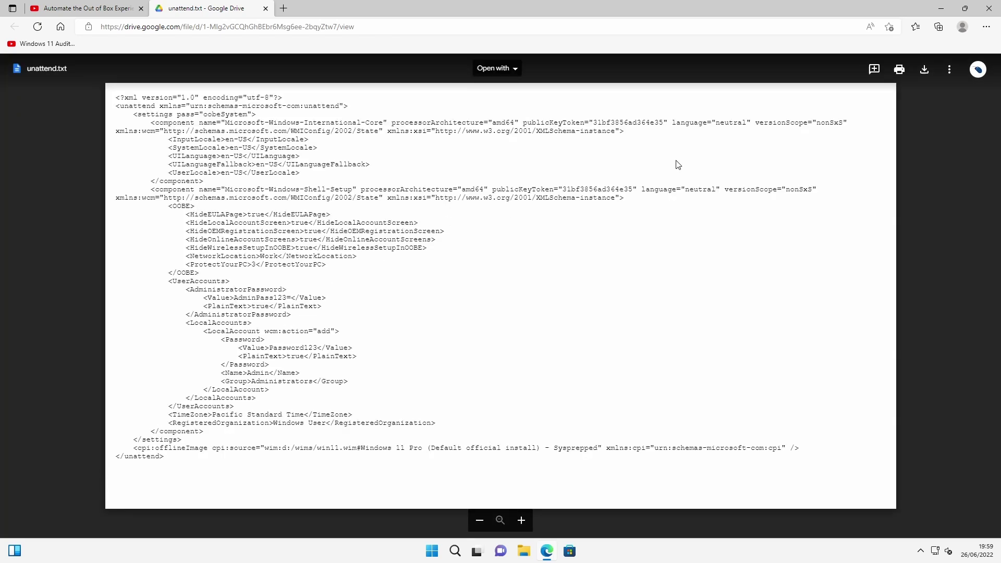
- Download unattend.txt from Google Drive and show it in the Downloads folder
left_click(925, 75)
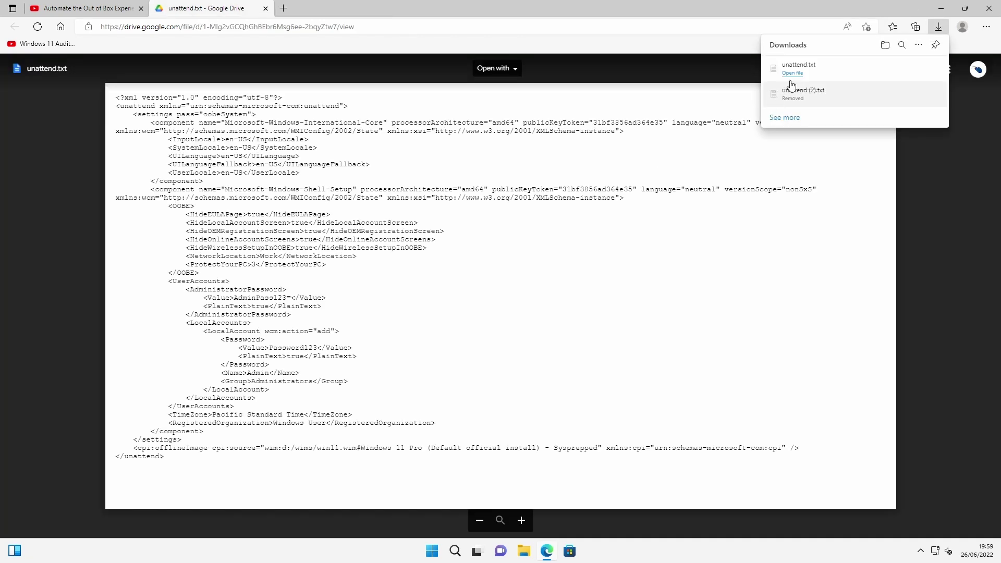
left_click(895, 67)
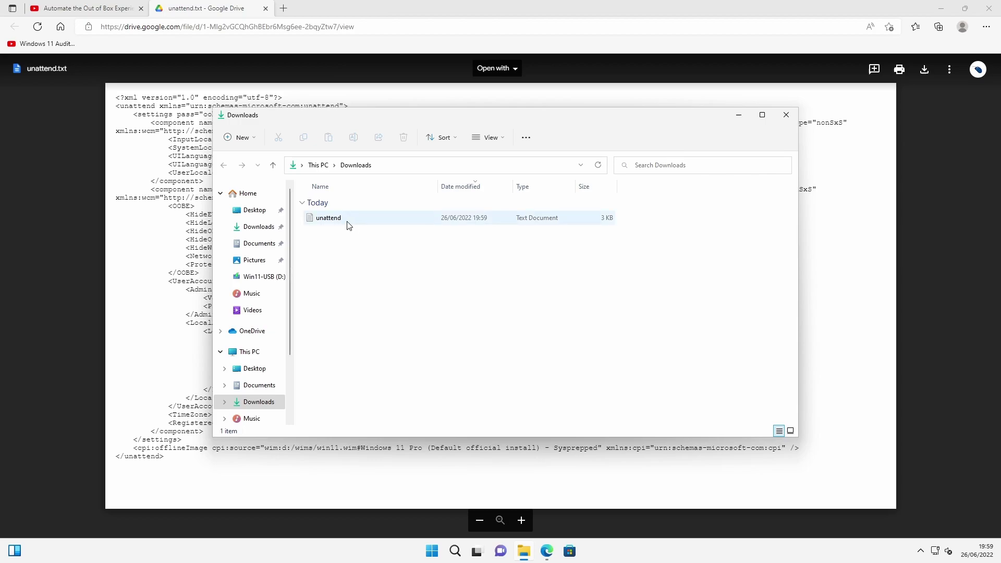
- Open the unattend text file from the Win11-USB (D:) drive under This PC
left_click(340, 221)
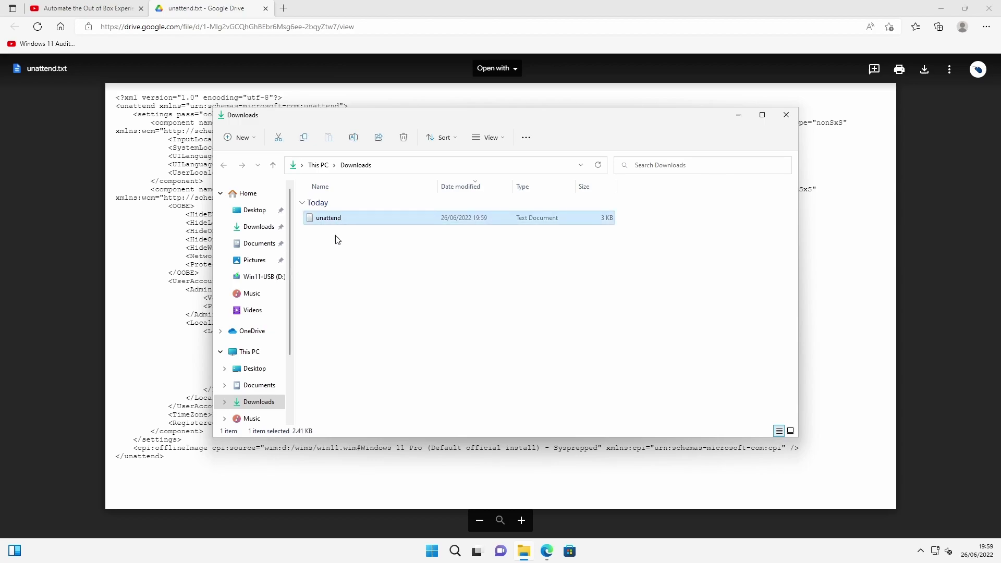
left_click(249, 351)
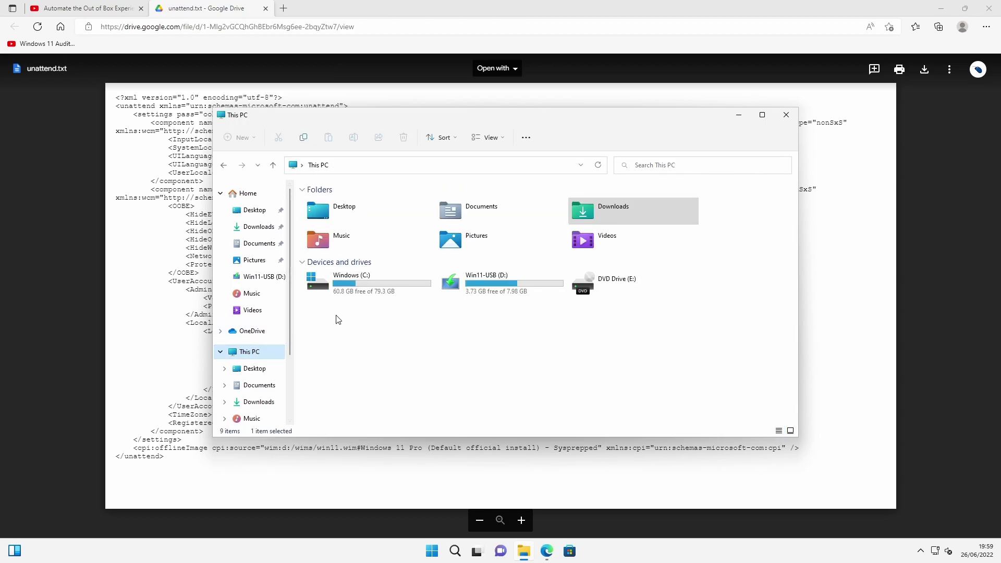
double_click(460, 291)
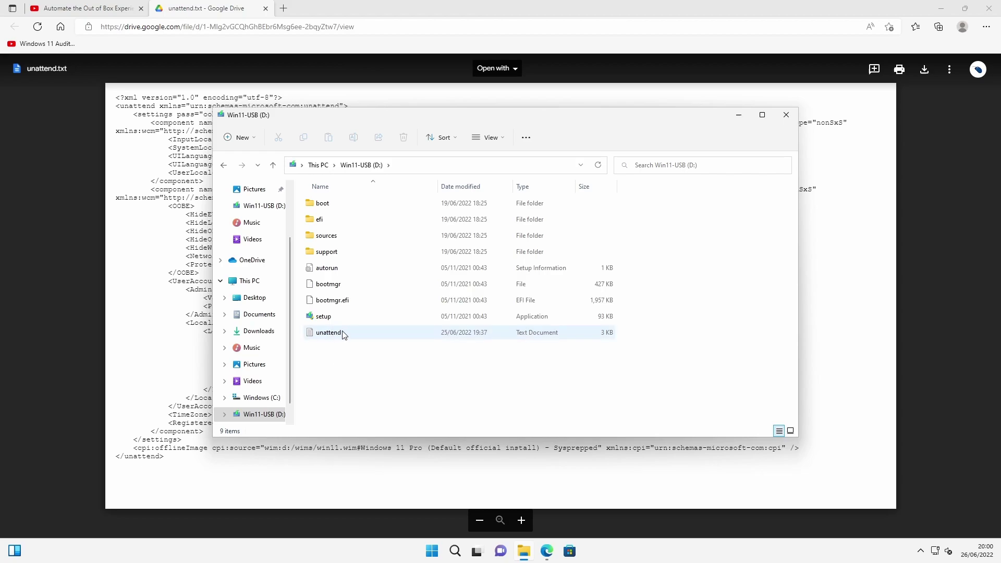
double_click(332, 336)
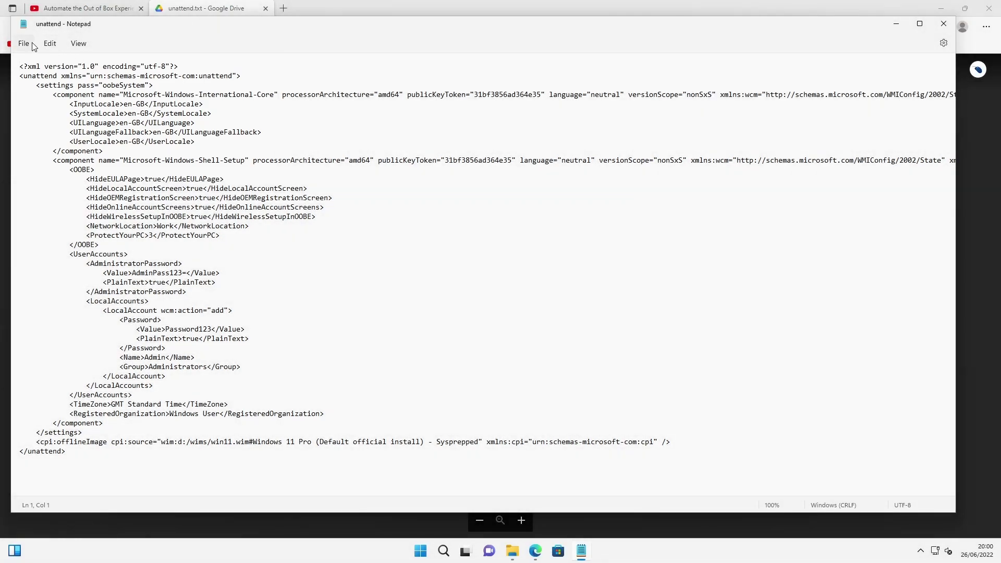
- Open Notepad's Replace panel with en-US as the search text and en_GB as the replacement
left_click(24, 44)
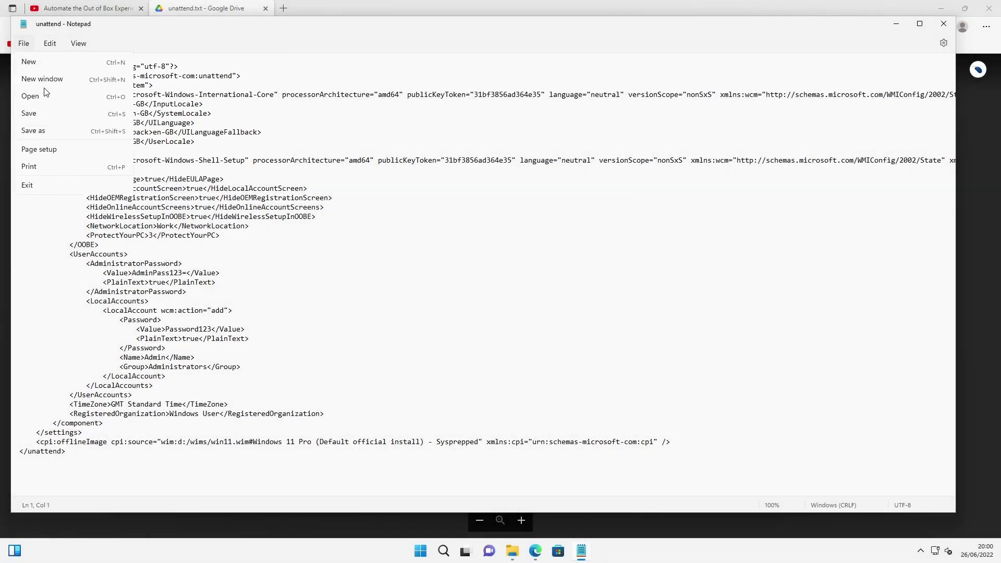
mouse_move(50, 43)
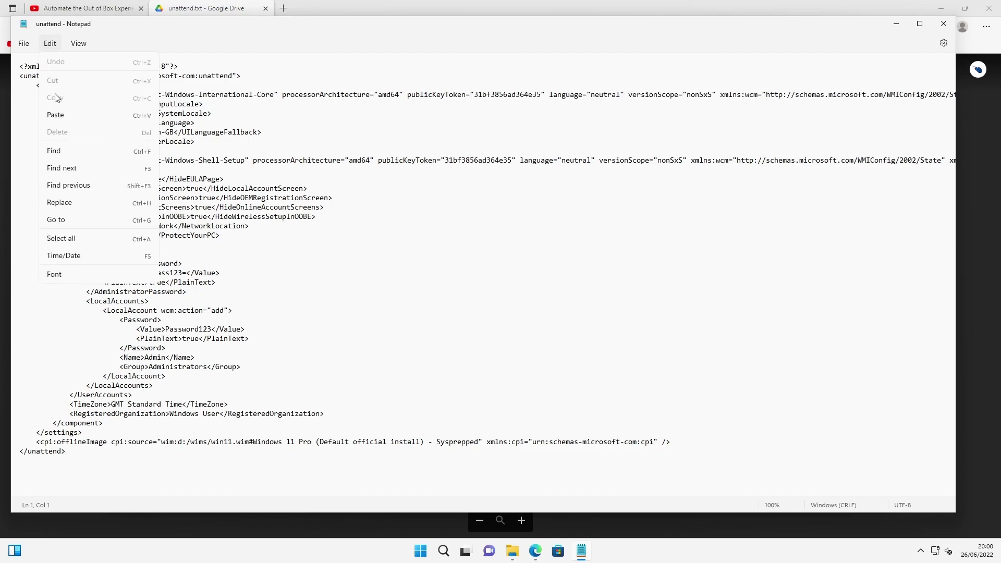
left_click(59, 203)
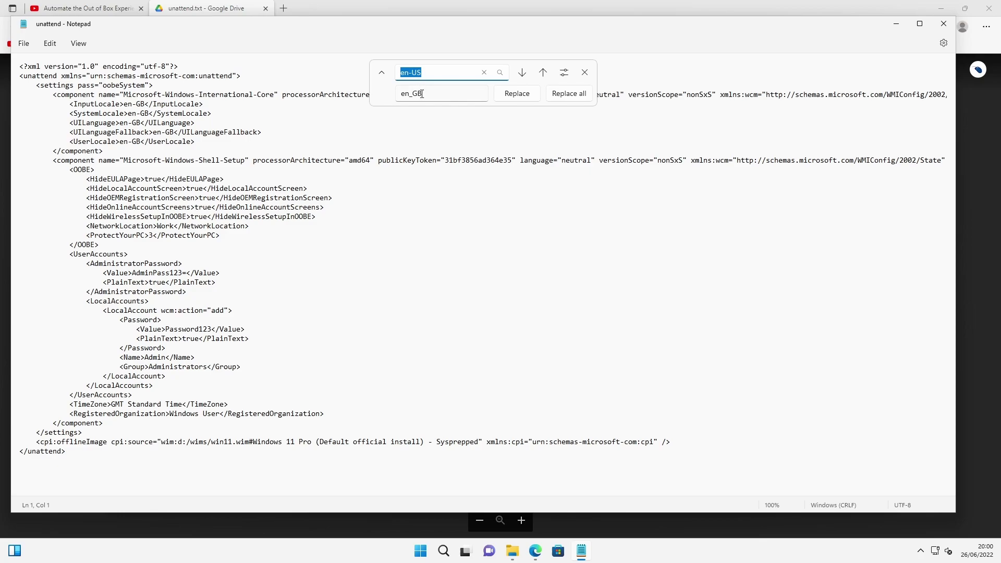
left_click(424, 198)
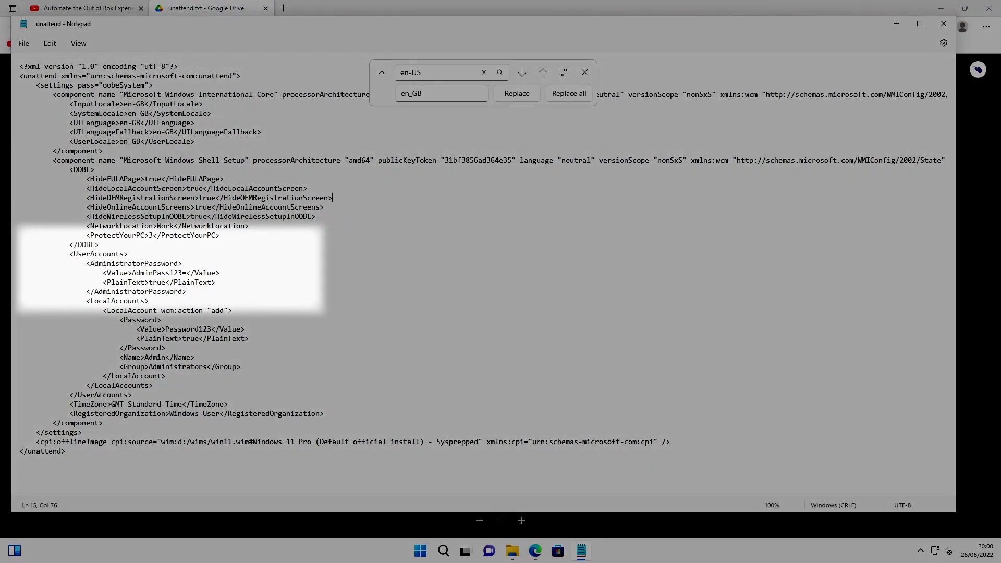
left_click_drag(132, 272, 184, 272)
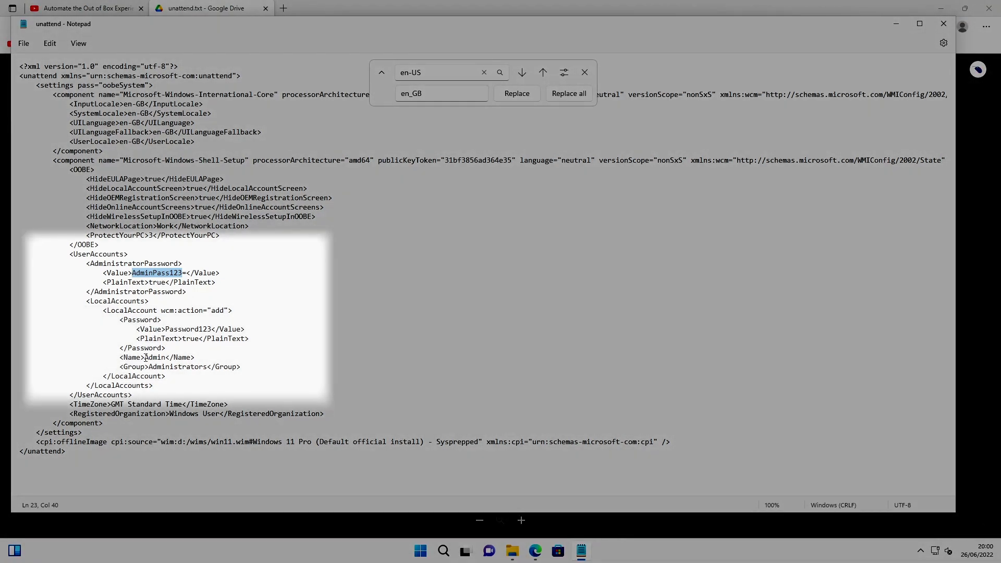
left_click_drag(145, 357, 168, 358)
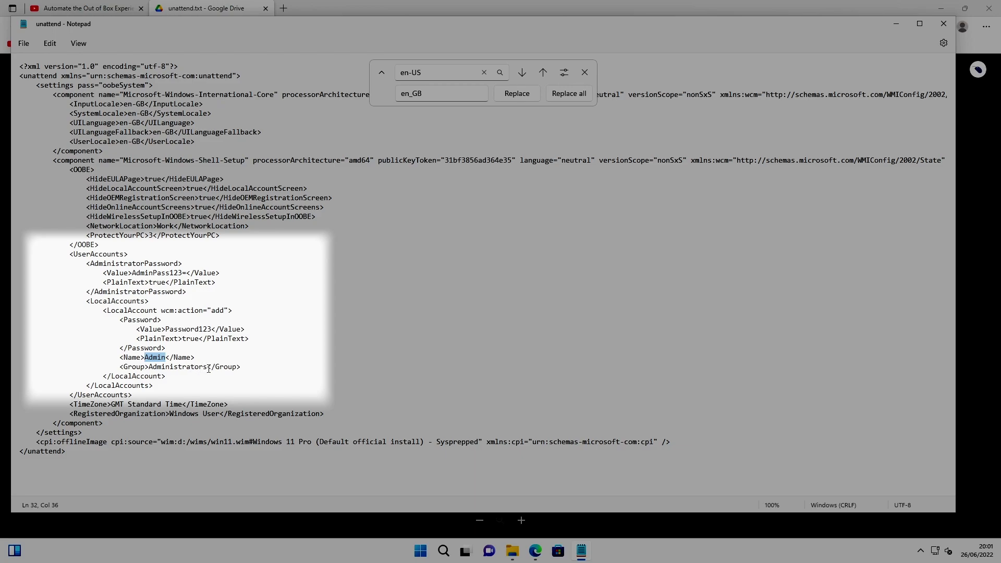
left_click_drag(203, 369, 149, 369)
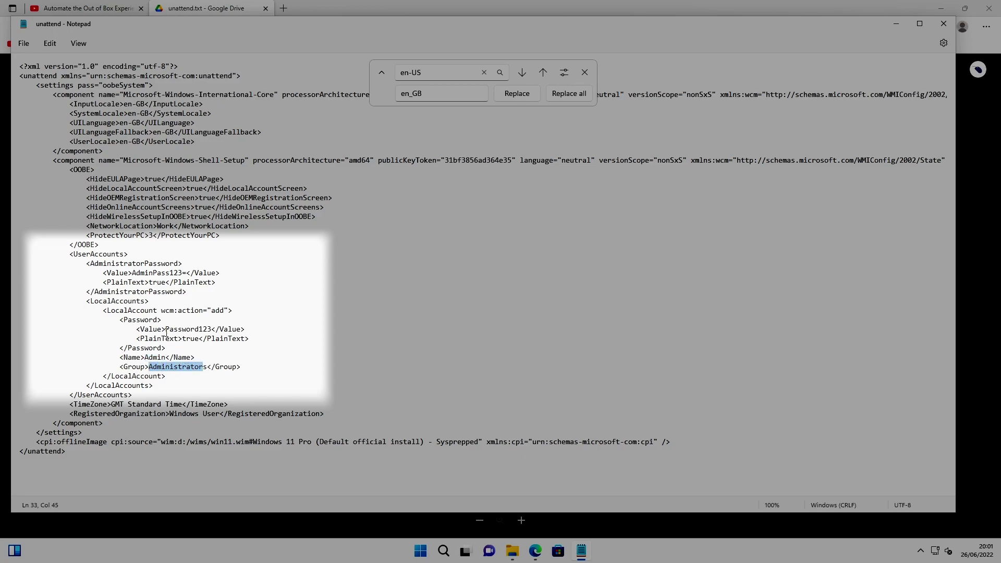
left_click_drag(165, 328, 213, 327)
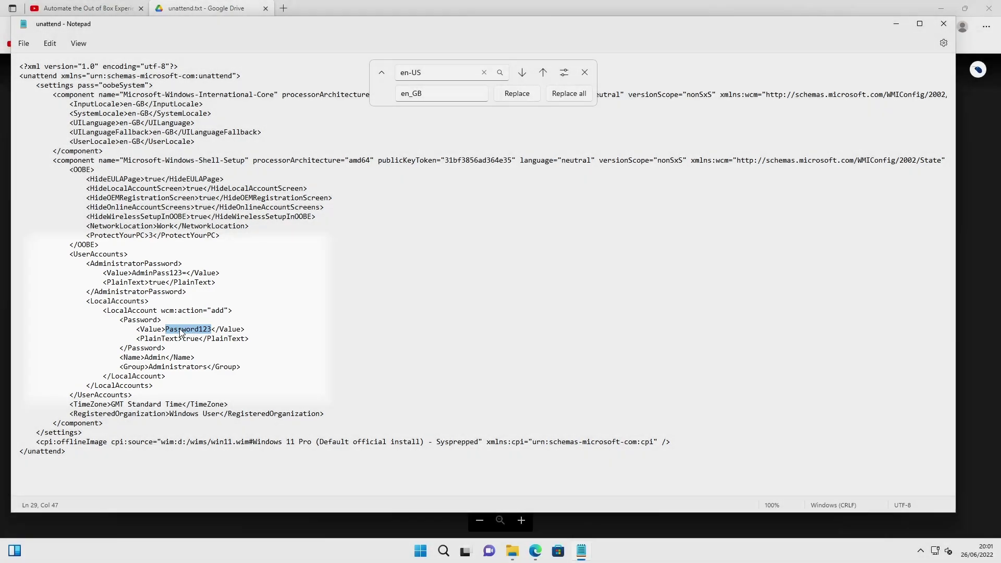
left_click(168, 377)
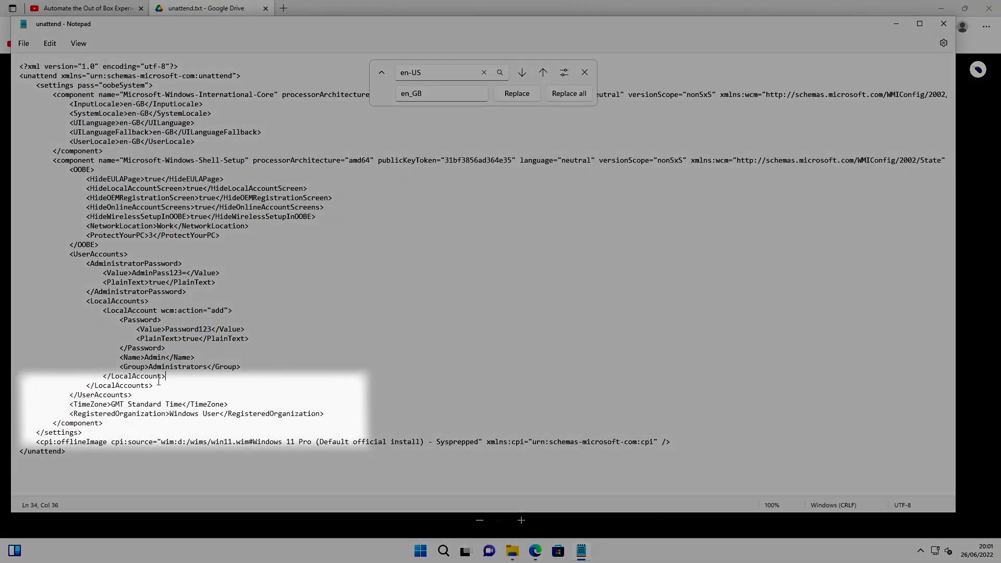